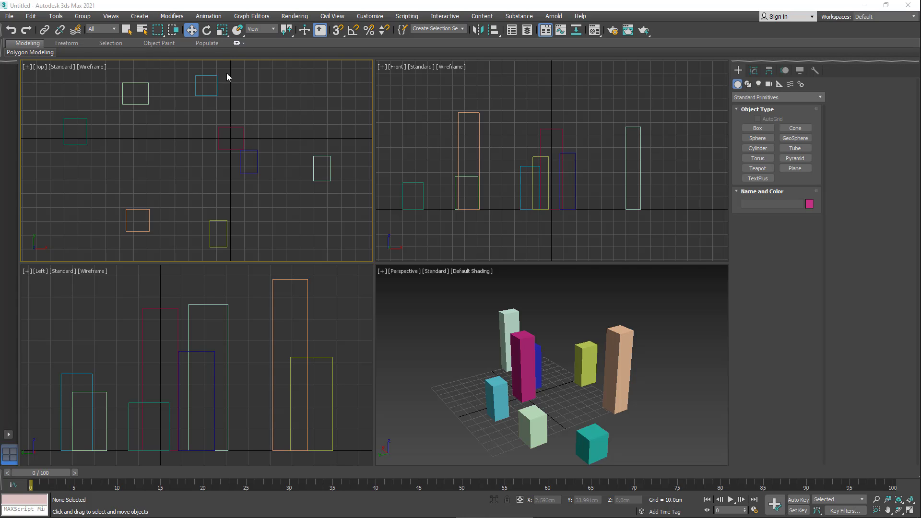
Step: Select the magenta box at the origin with the Rotate tool and make the Perspective view active
{"action": "left_click", "coordinate": [206, 32]}
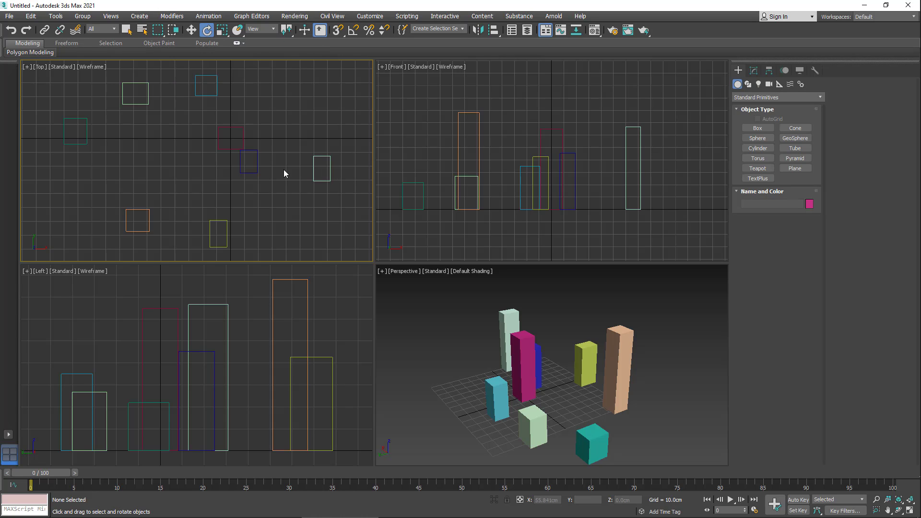
{"action": "left_click", "coordinate": [242, 133]}
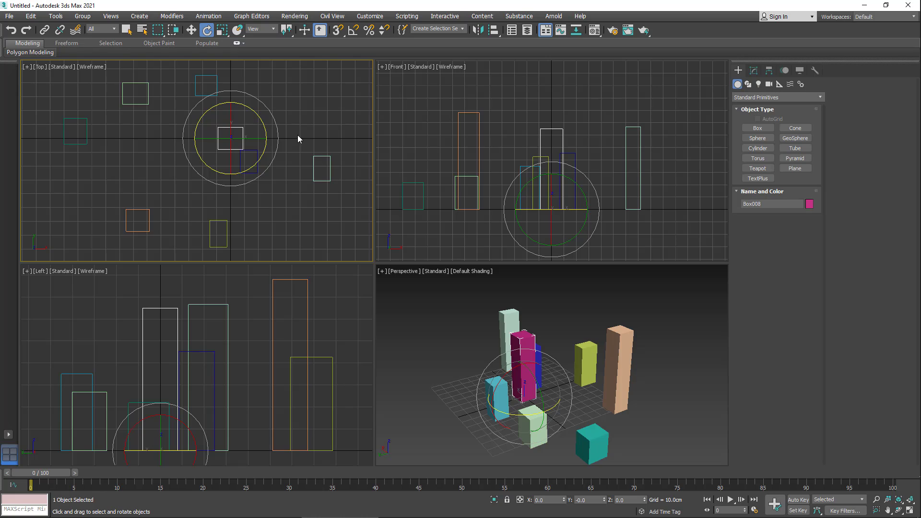
{"action": "left_click", "coordinate": [513, 415]}
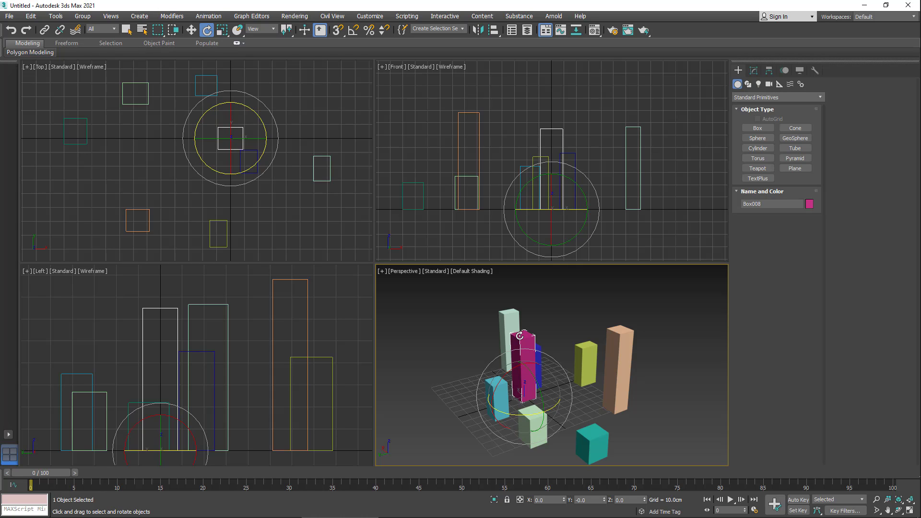
Step: Switch the selected magenta box between the Move and Rotate tools twice, ending on Rotate
{"action": "key", "text": "w"}
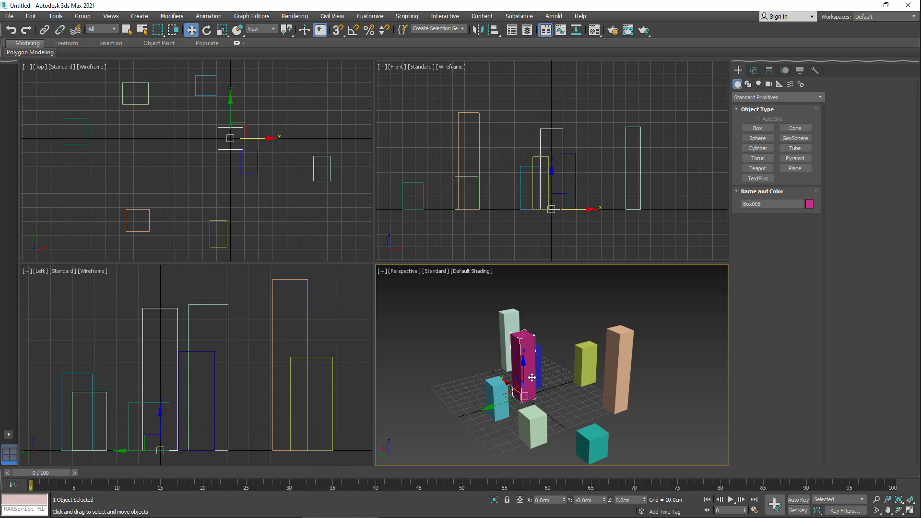
{"action": "key", "text": "e"}
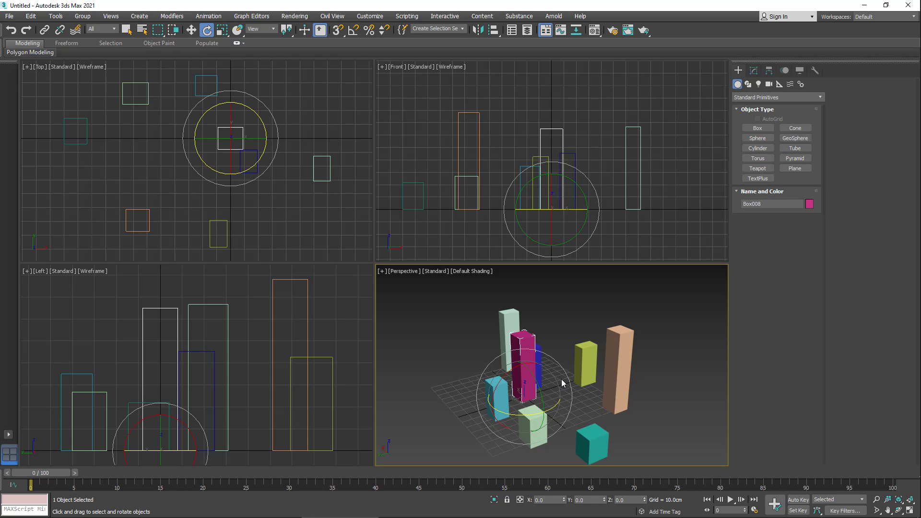
{"action": "key", "text": "w"}
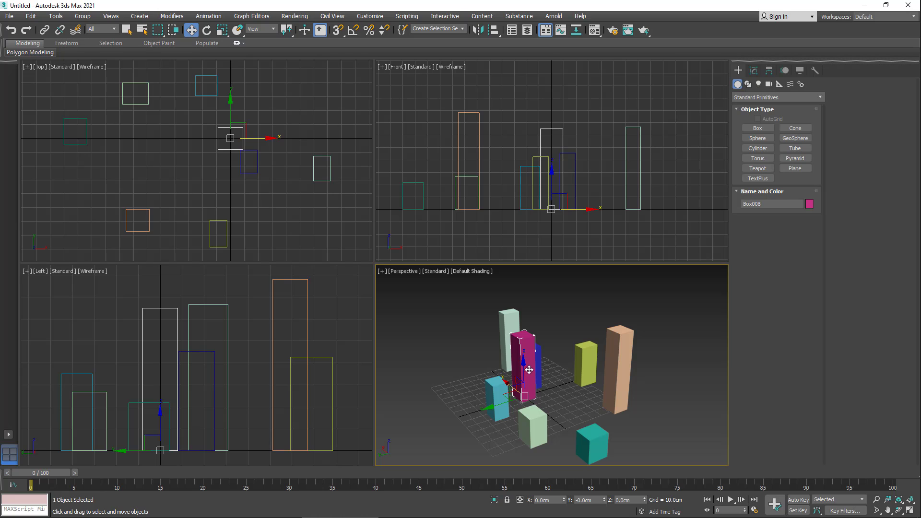
{"action": "key", "text": "e"}
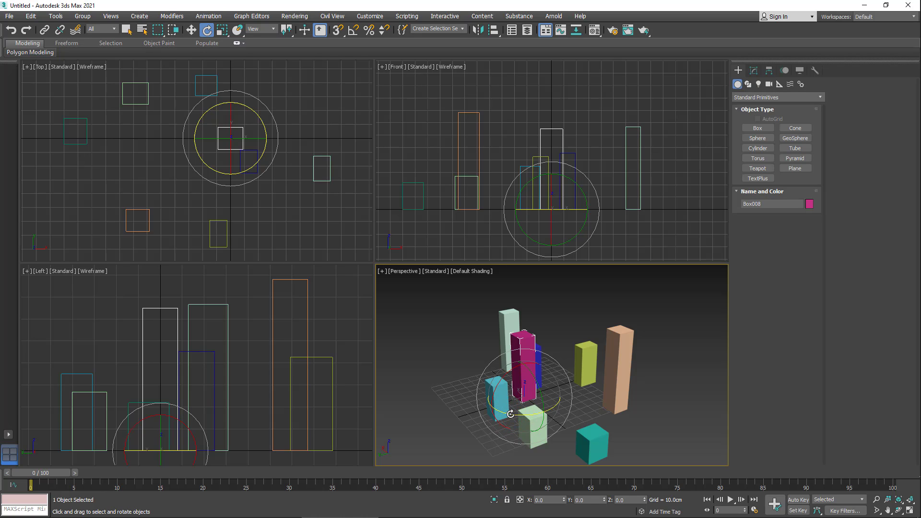
Step: Try rotating the magenta box freely about its Z, Y and X axes in turn, cancelling each rotation
{"action": "left_click_drag", "start_coordinate": [511, 414], "coordinate": [637, 405]}
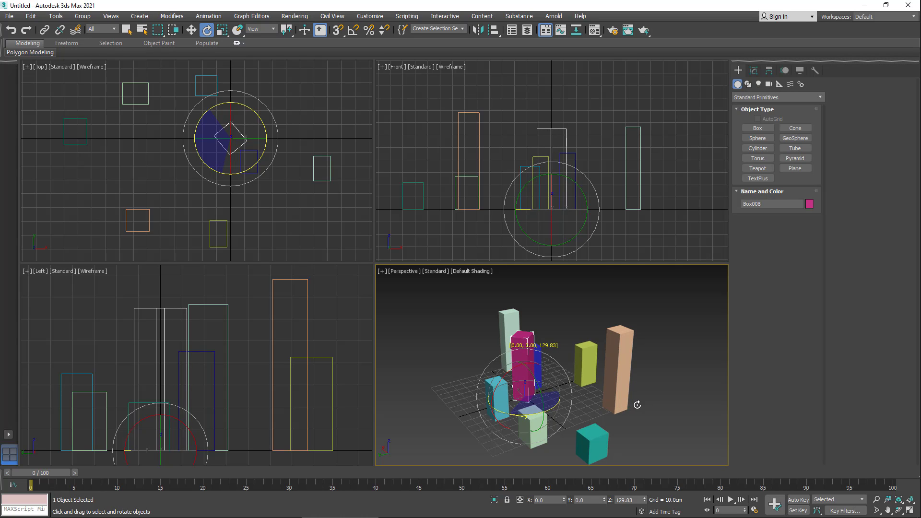
{"action": "right_click", "coordinate": [637, 405]}
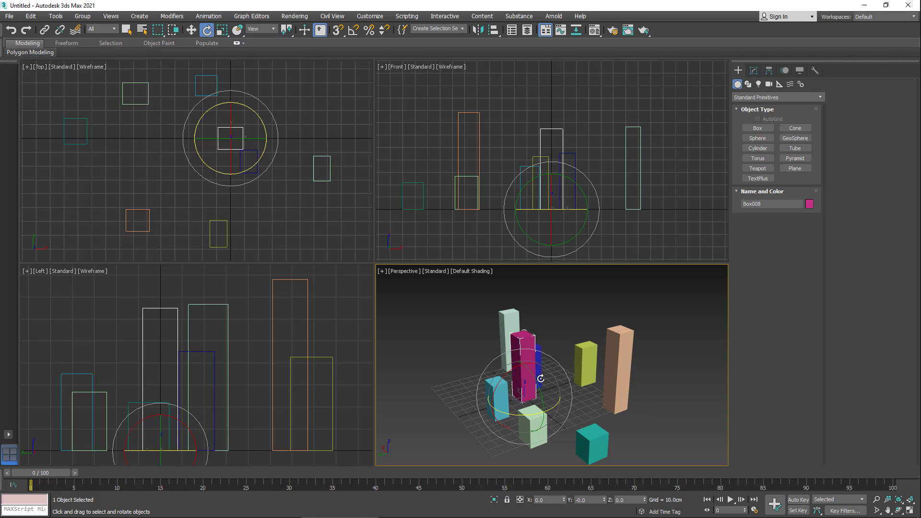
{"action": "left_click_drag", "start_coordinate": [535, 383], "coordinate": [527, 350]}
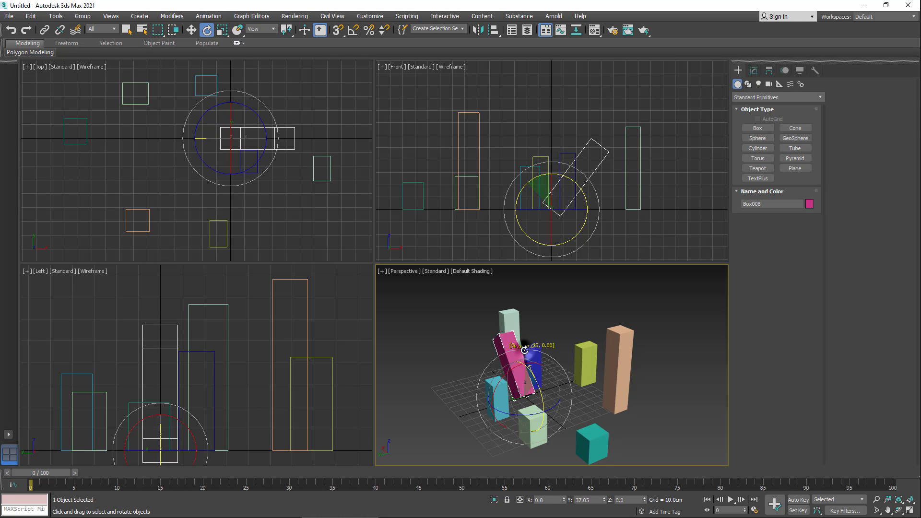
{"action": "right_click", "coordinate": [528, 350]}
{"action": "left_click_drag", "start_coordinate": [502, 379], "coordinate": [537, 372]}
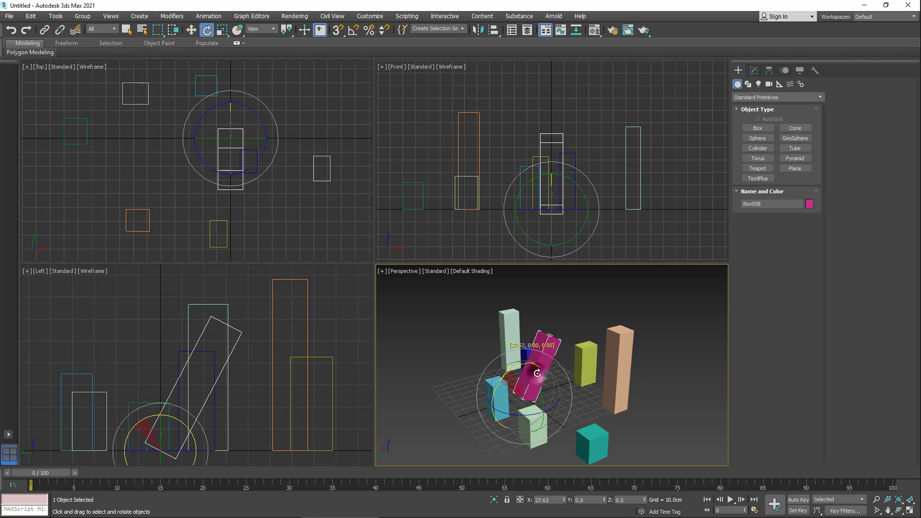
{"action": "right_click", "coordinate": [537, 372]}
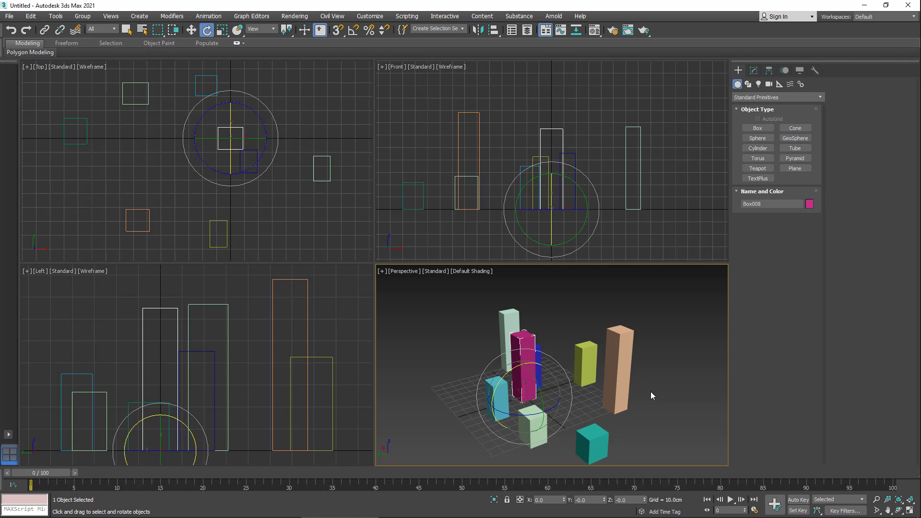
Step: Turn on Angle Snap and try a snapped rotation of the magenta box about its Z axis, cancelling it
{"action": "left_click", "coordinate": [353, 30]}
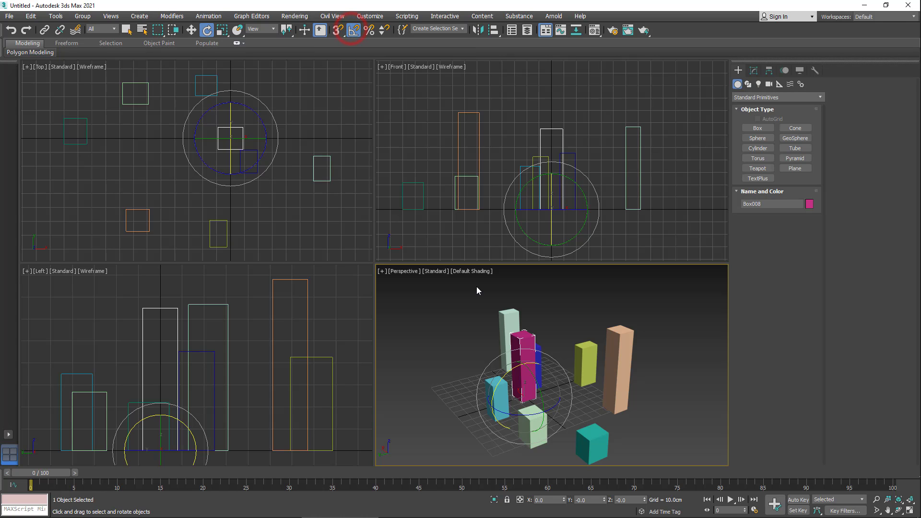
{"action": "left_click_drag", "start_coordinate": [521, 416], "coordinate": [565, 403]}
{"action": "right_click", "coordinate": [564, 403]}
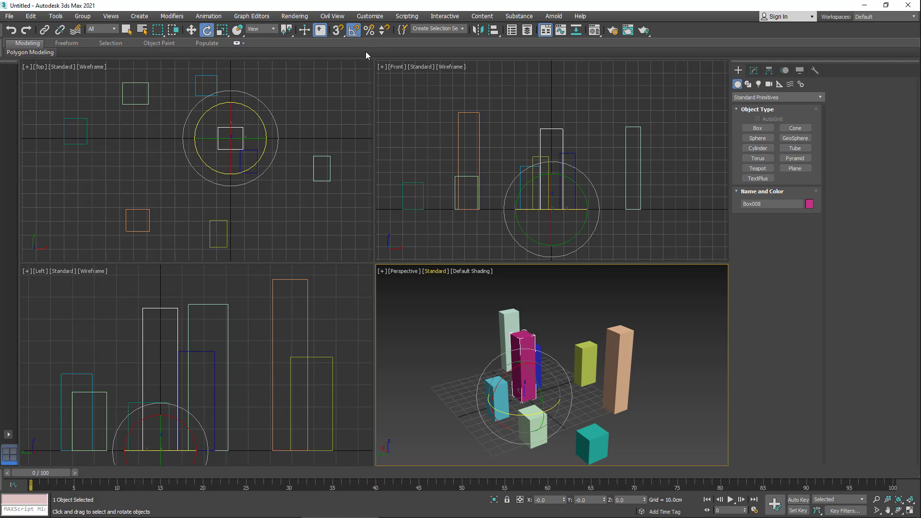
Step: Set the snap angle to 45 degrees in the Grid and Snap Settings and recheck the value
{"action": "right_click", "coordinate": [353, 30]}
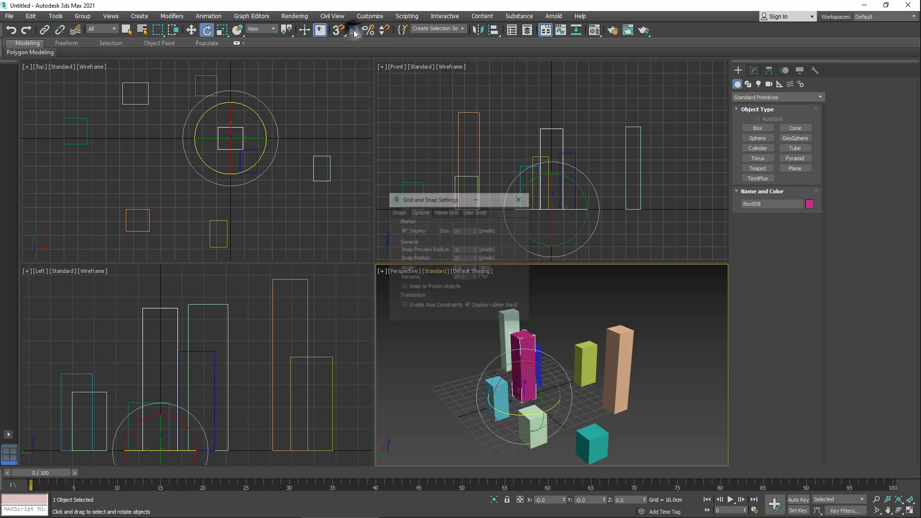
{"action": "left_click", "coordinate": [398, 212]}
{"action": "left_click", "coordinate": [419, 212]}
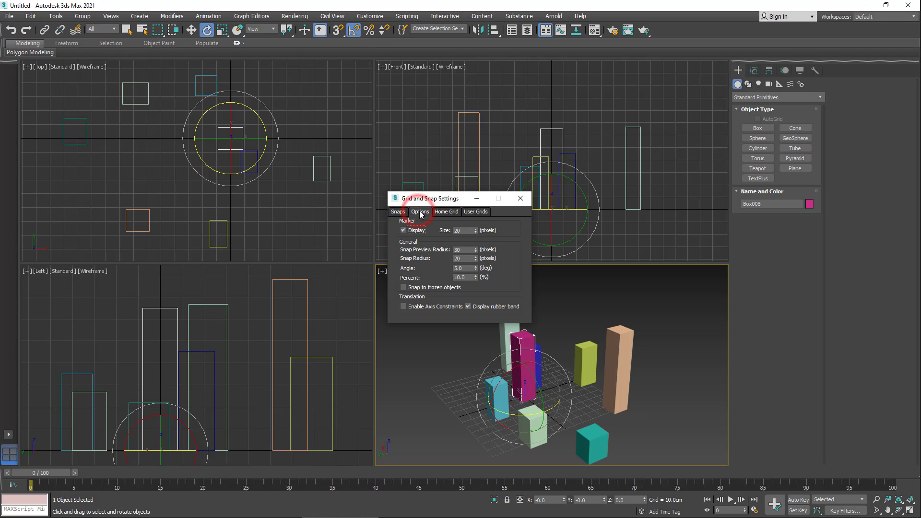
{"action": "left_click", "coordinate": [467, 269]}
{"action": "left_click", "coordinate": [443, 199]}
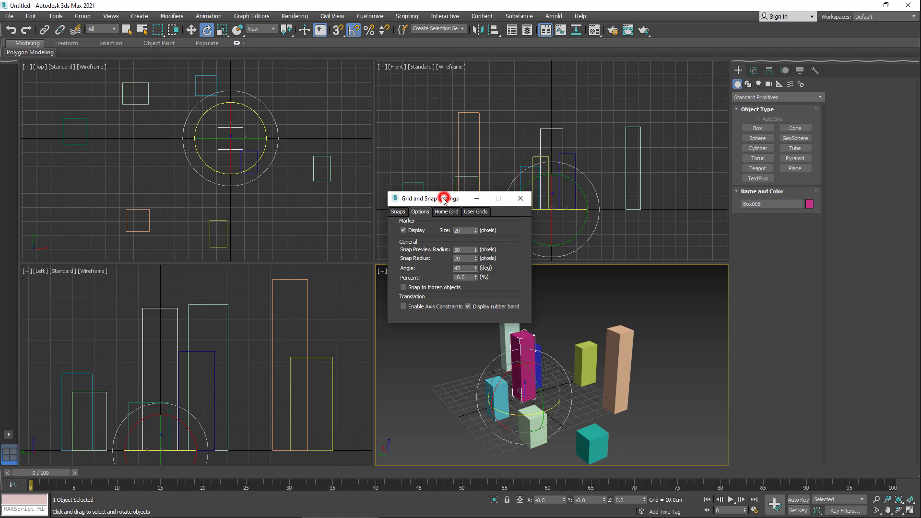
{"action": "left_click_drag", "start_coordinate": [443, 199], "coordinate": [388, 199]}
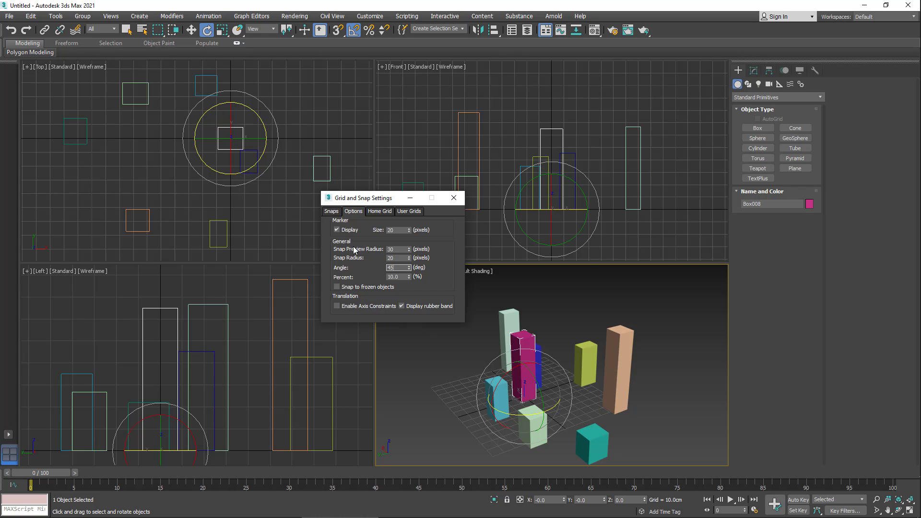
{"action": "left_click", "coordinate": [454, 200]}
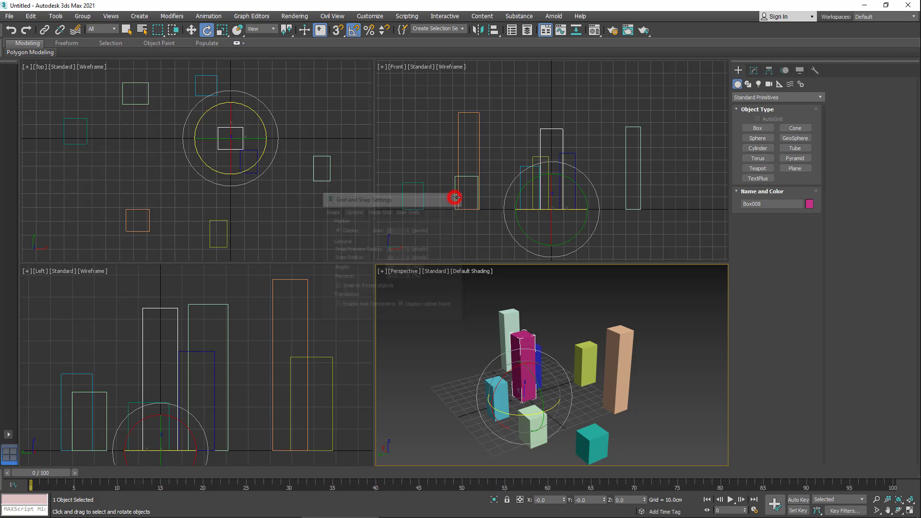
{"action": "right_click", "coordinate": [353, 30]}
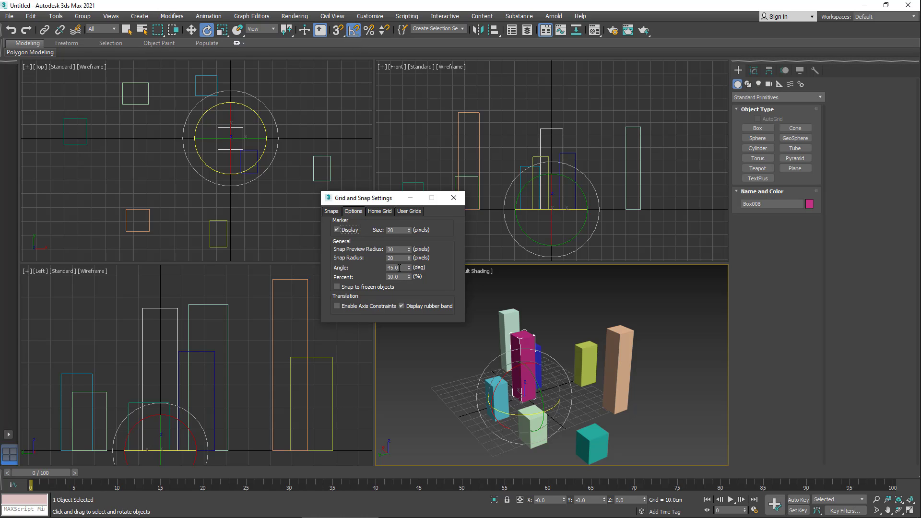
{"action": "left_click", "coordinate": [453, 198]}
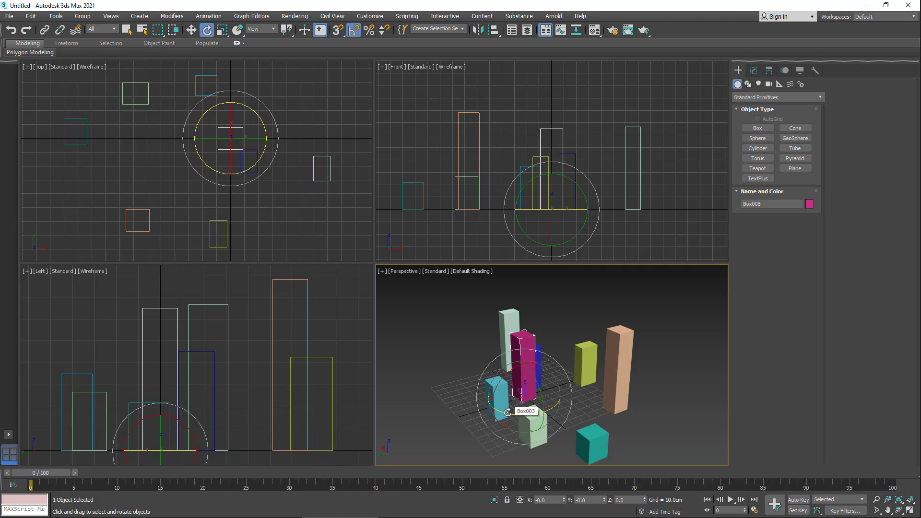
Step: Try rotating the magenta box about its Z axis in 45-degree increments, then cancel the rotation
{"action": "left_click_drag", "start_coordinate": [507, 413], "coordinate": [510, 412]}
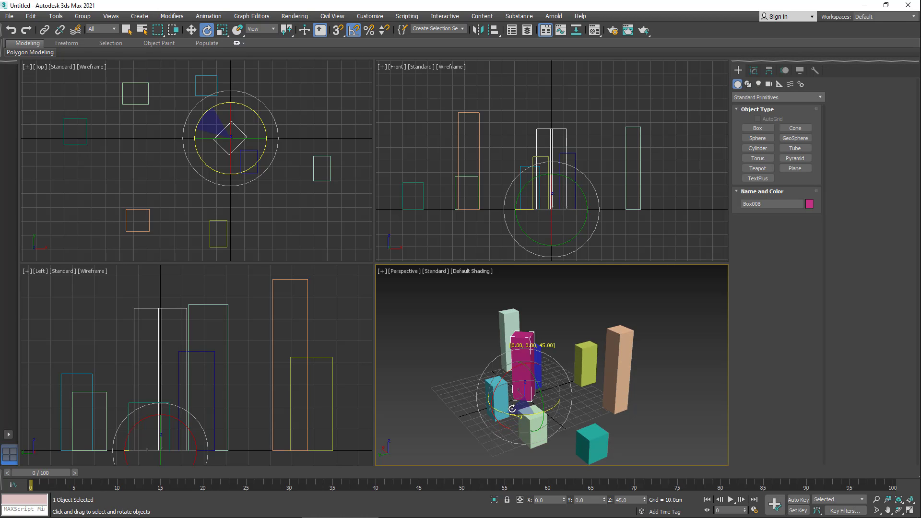
{"action": "mouse_move", "coordinate": [513, 409]}
{"action": "left_mouse_down"}
{"action": "mouse_move", "coordinate": [532, 405]}
{"action": "mouse_move", "coordinate": [516, 405]}
{"action": "left_mouse_up"}
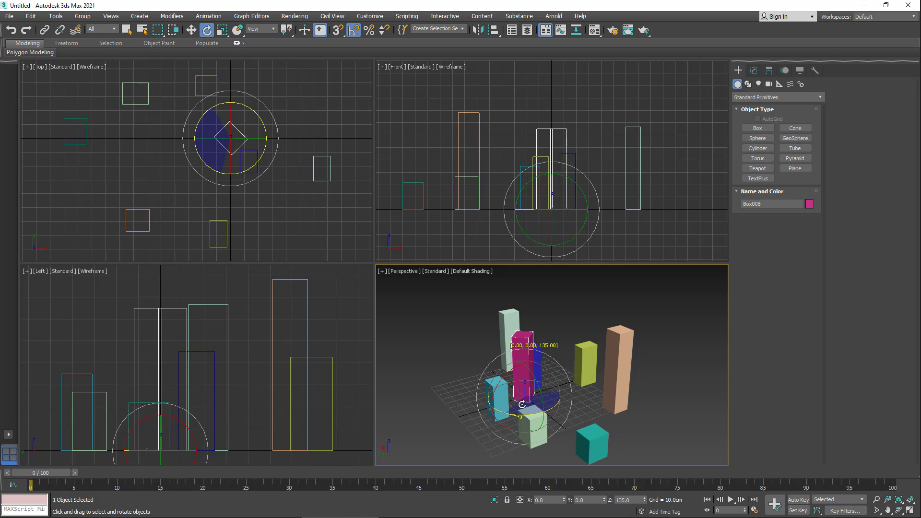
{"action": "left_click_drag", "start_coordinate": [522, 405], "coordinate": [603, 400]}
{"action": "right_click", "coordinate": [603, 400]}
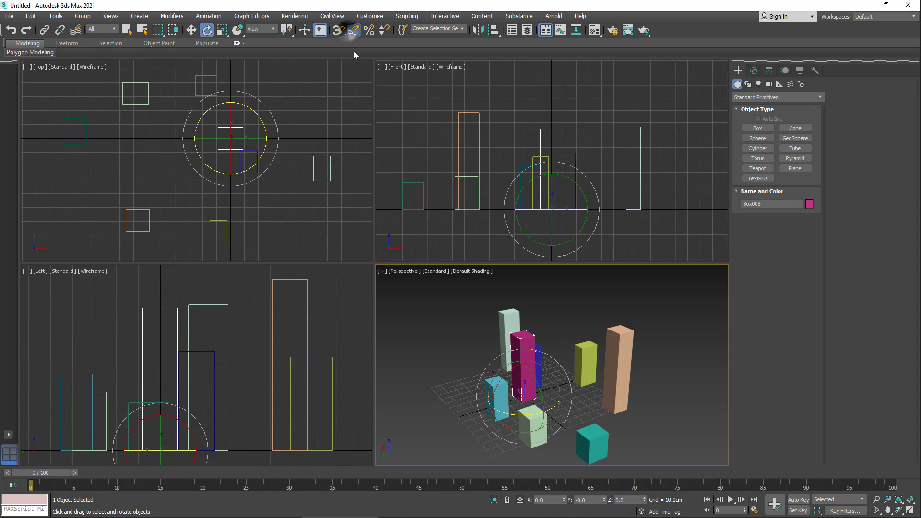
Step: Review the snap angle in the Grid and Snap Settings and turn off Angle Snap
{"action": "right_click", "coordinate": [354, 30]}
{"action": "double_click", "coordinate": [394, 267]}
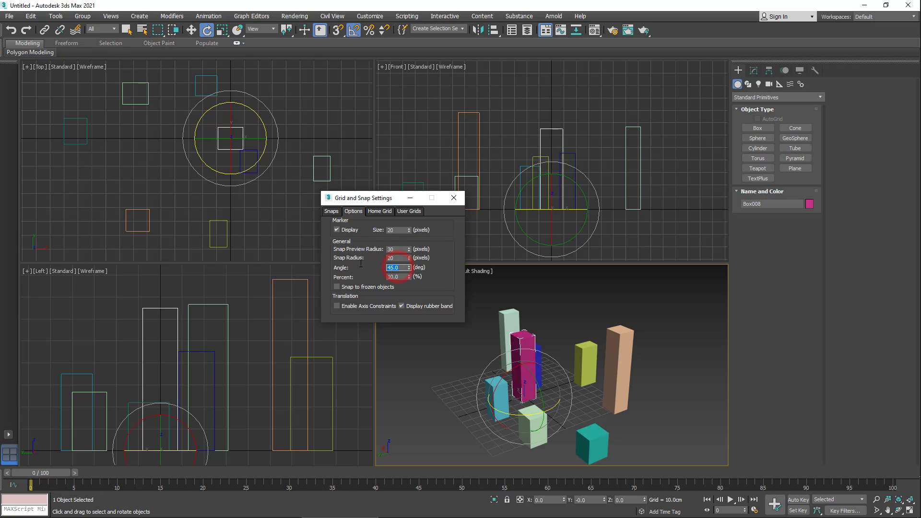
{"action": "left_click", "coordinate": [462, 197]}
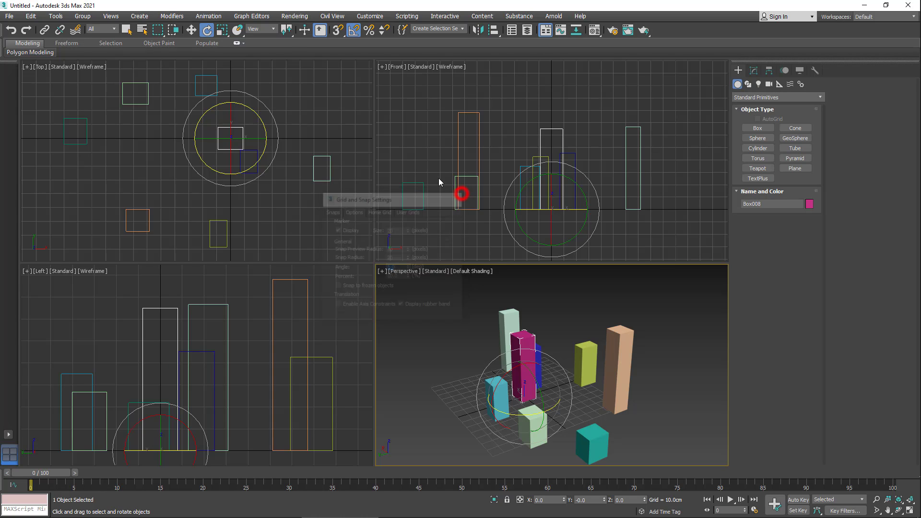
{"action": "left_click", "coordinate": [354, 33]}
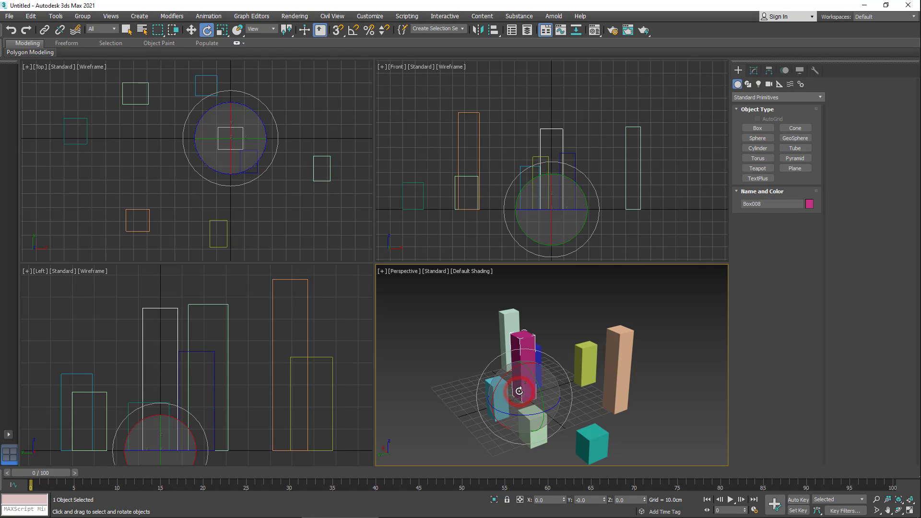
Step: Try rotating the magenta box freely on all axes at once, cancel the rotation and deselect the box
{"action": "mouse_move", "coordinate": [519, 391]}
{"action": "left_mouse_down"}
{"action": "mouse_move", "coordinate": [533, 398]}
{"action": "mouse_move", "coordinate": [513, 386]}
{"action": "mouse_move", "coordinate": [533, 379]}
{"action": "mouse_move", "coordinate": [494, 393]}
{"action": "mouse_move", "coordinate": [503, 382]}
{"action": "mouse_move", "coordinate": [545, 380]}
{"action": "mouse_move", "coordinate": [477, 377]}
{"action": "mouse_move", "coordinate": [526, 387]}
{"action": "mouse_move", "coordinate": [549, 358]}
{"action": "mouse_move", "coordinate": [520, 395]}
{"action": "left_mouse_up"}
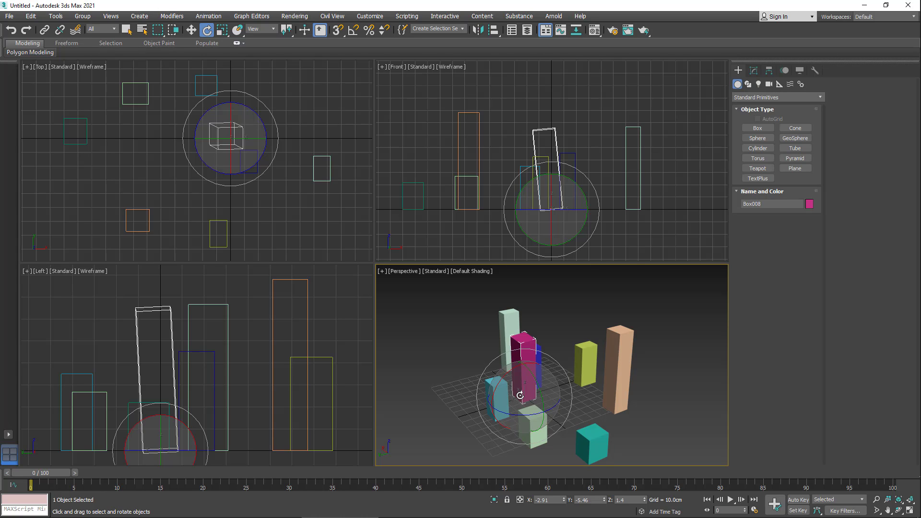
{"action": "right_click", "coordinate": [520, 395]}
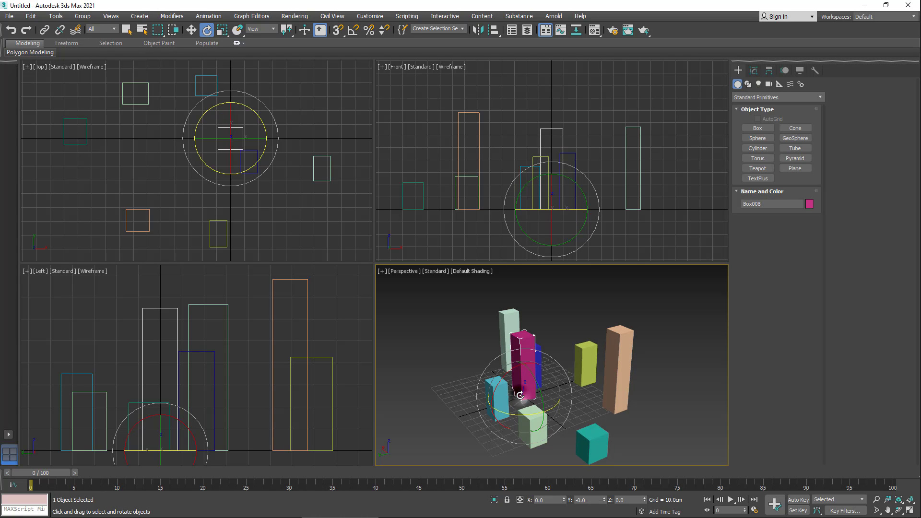
{"action": "left_click", "coordinate": [662, 398]}
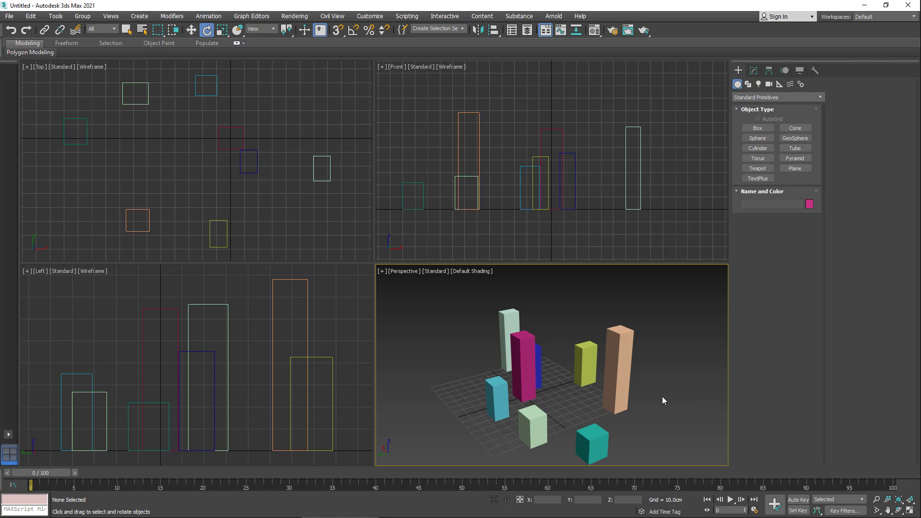